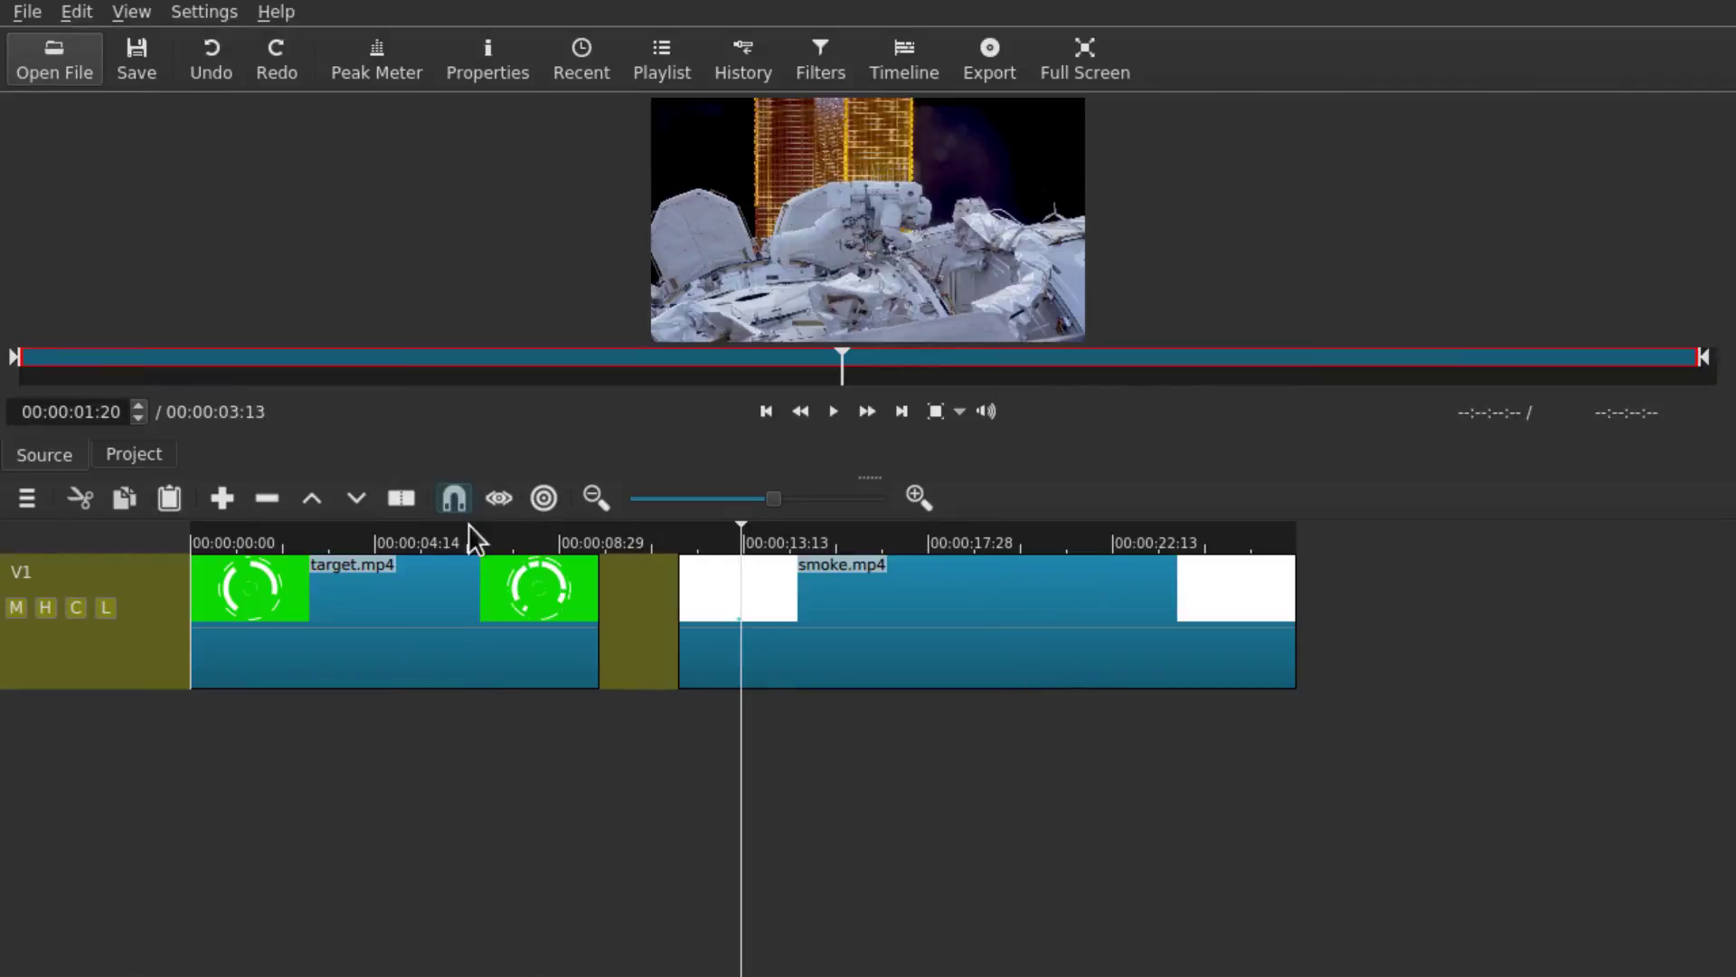
- Preview the space-station clip, drop it into the timeline gap, then delete it to restore the gap
left_click(27, 498)
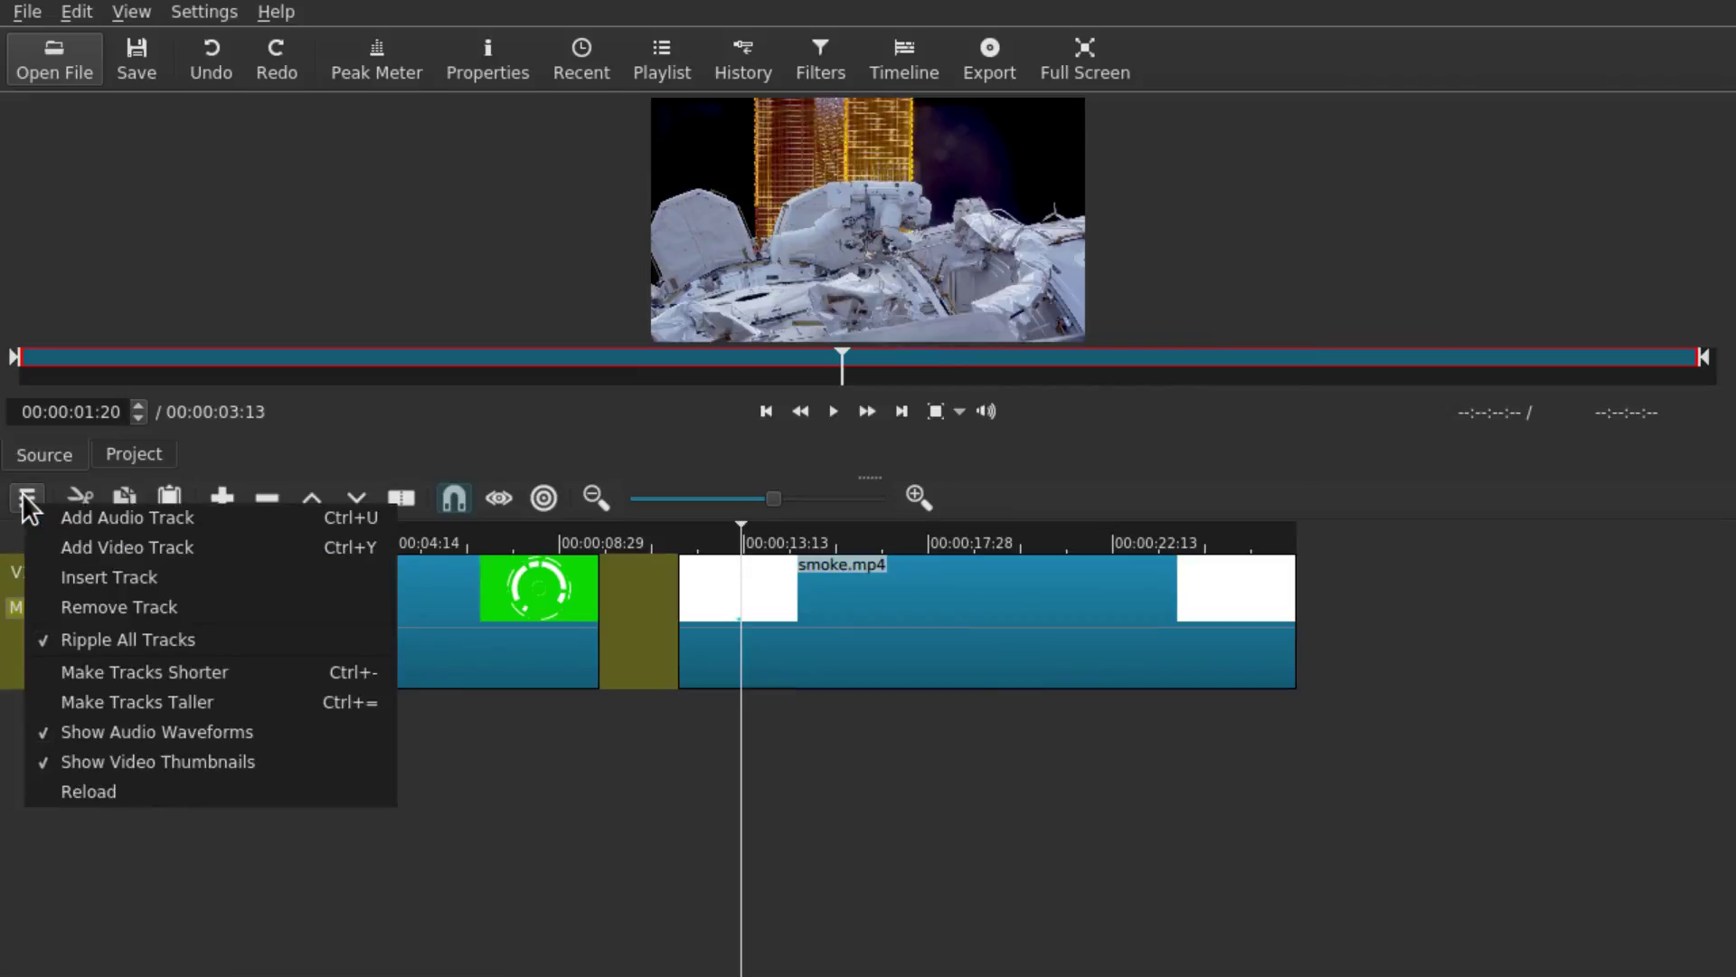
left_click(30, 508)
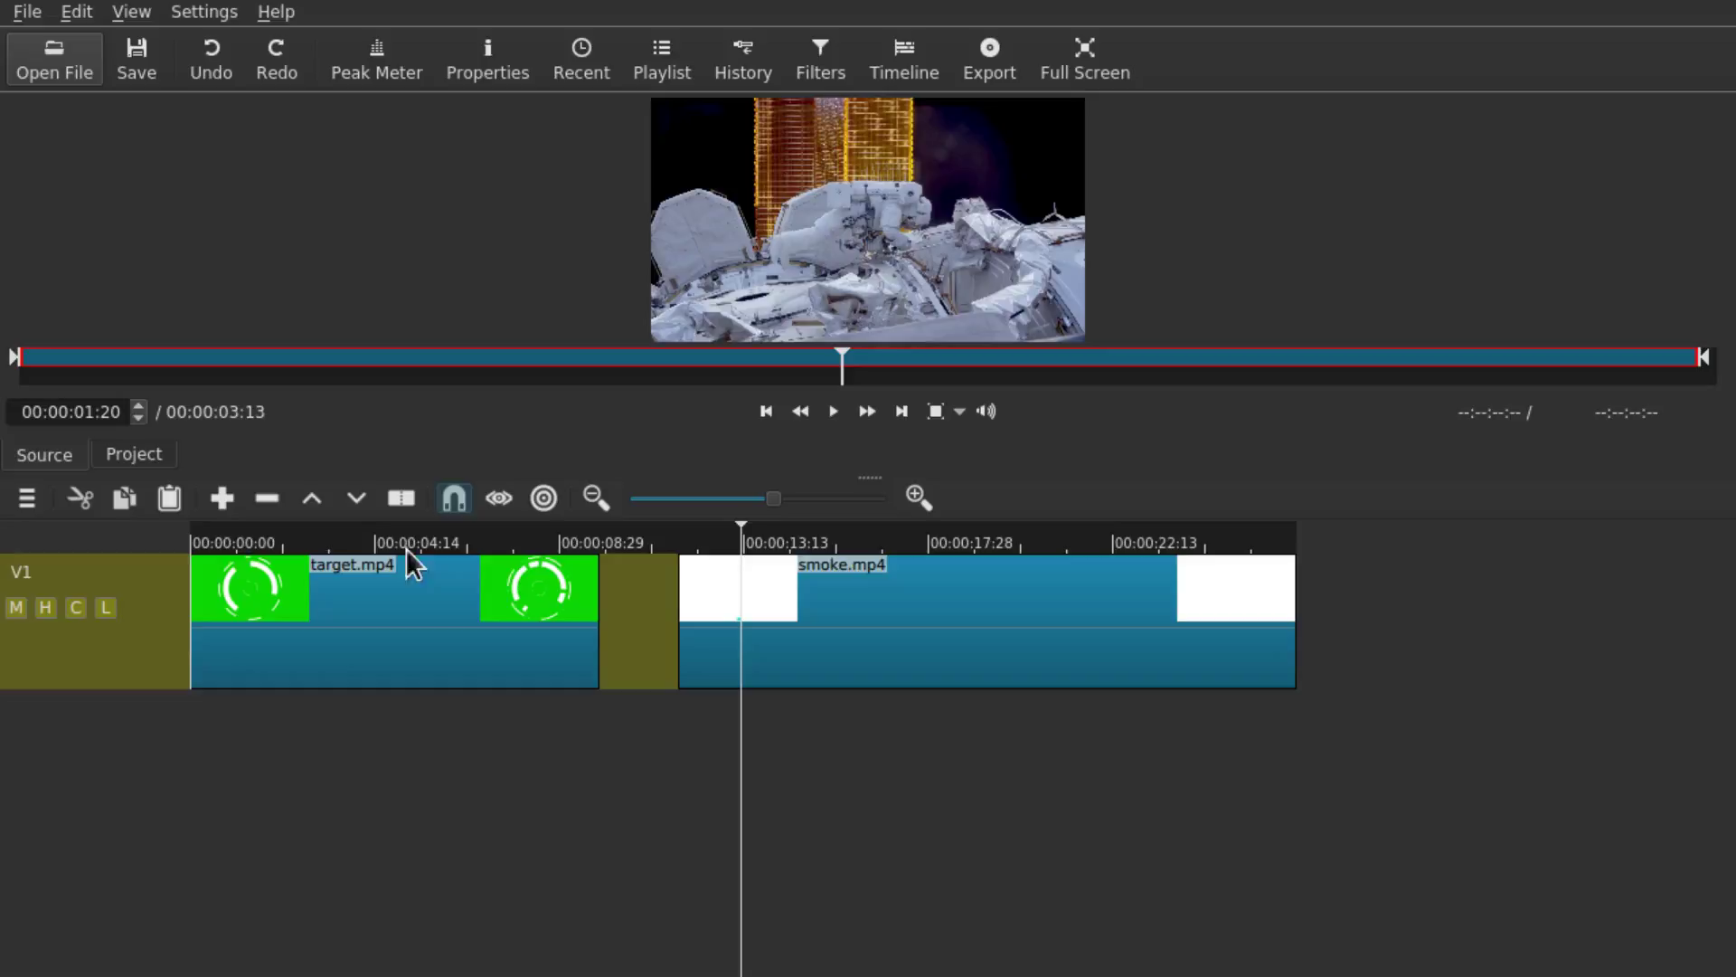
left_click(658, 541)
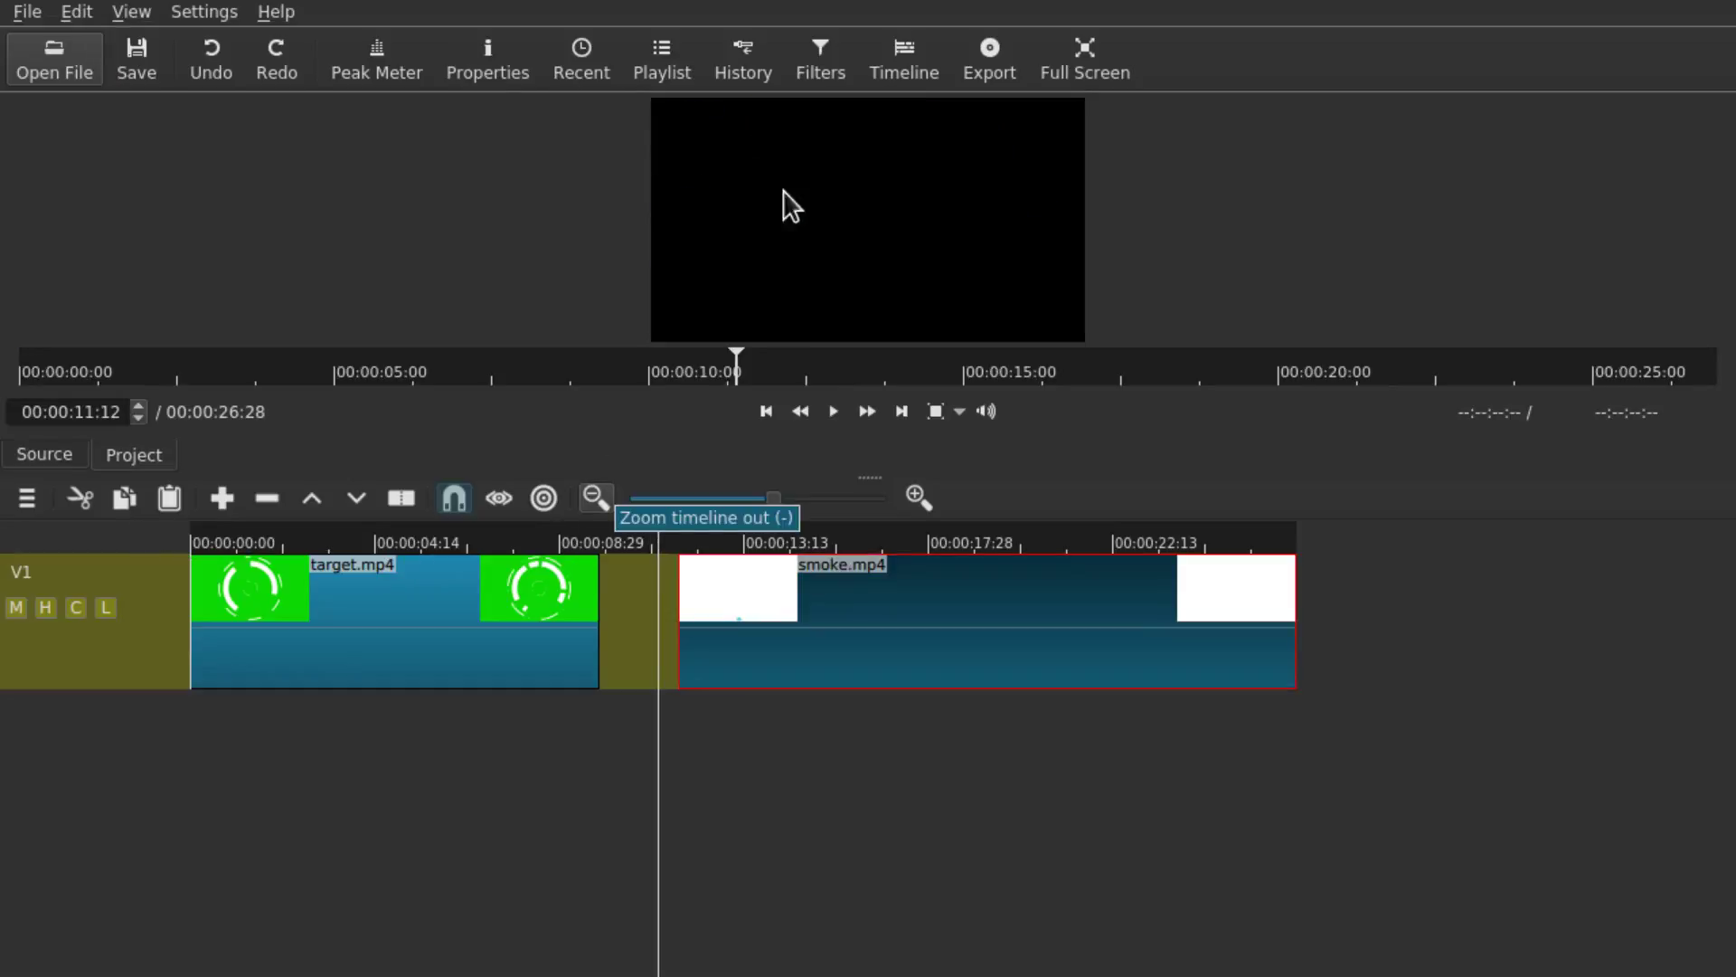
key("Escape")
key("space")
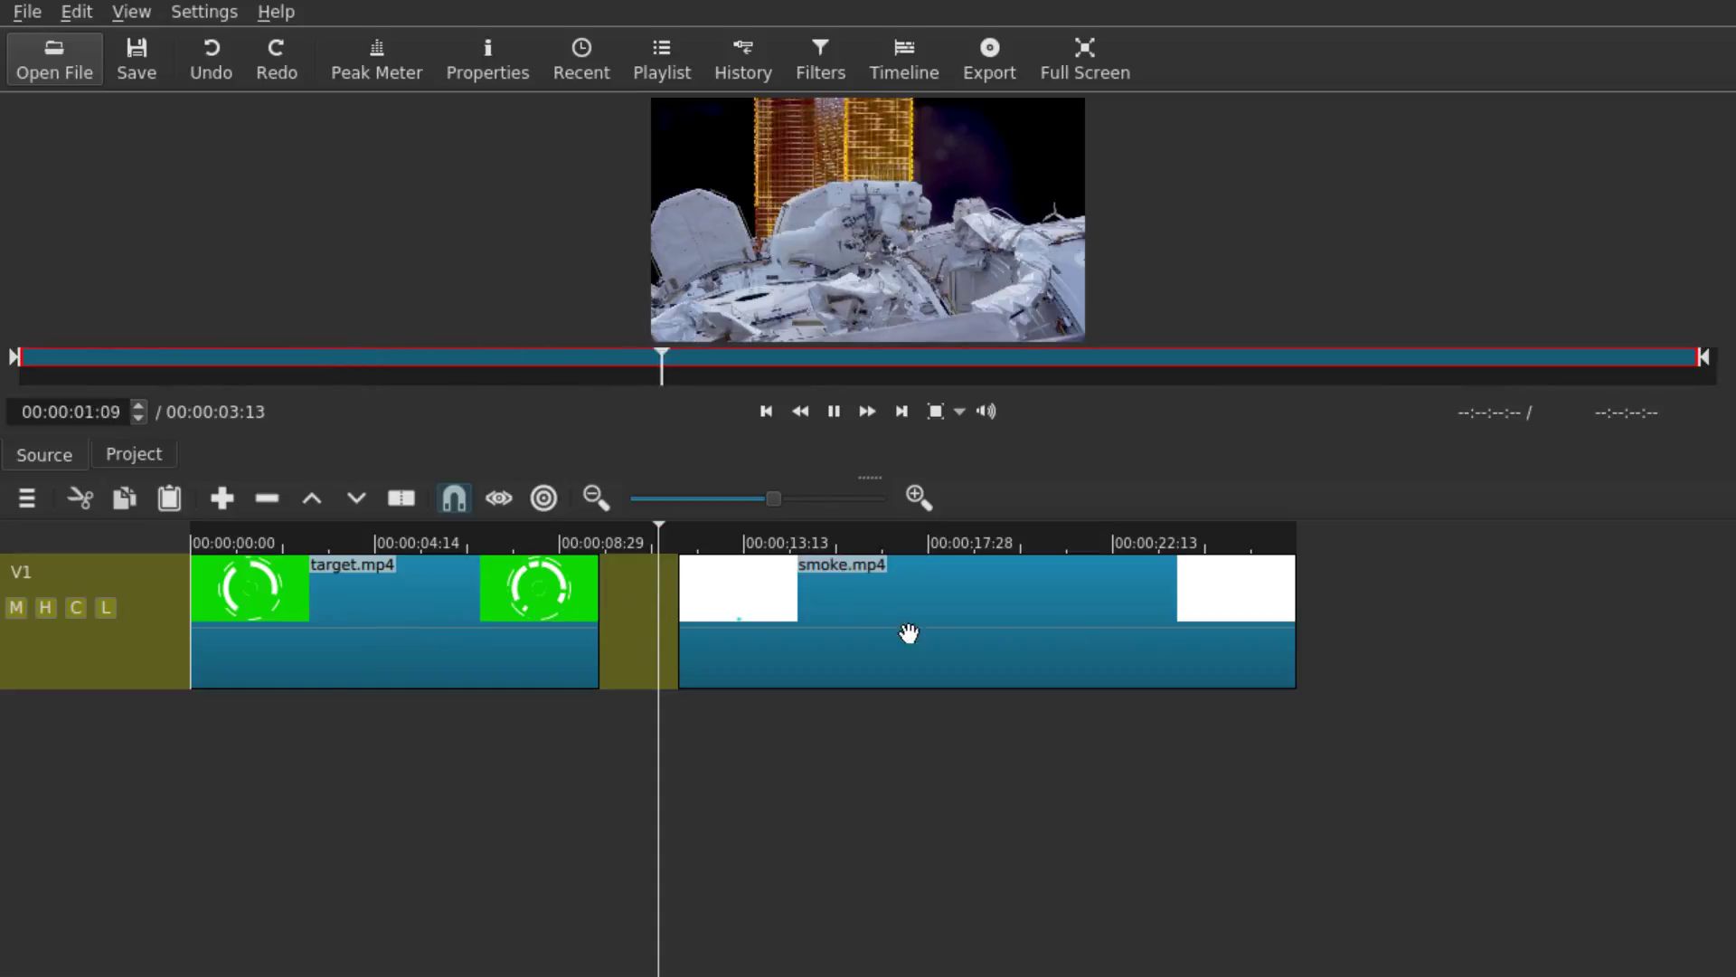
key("space")
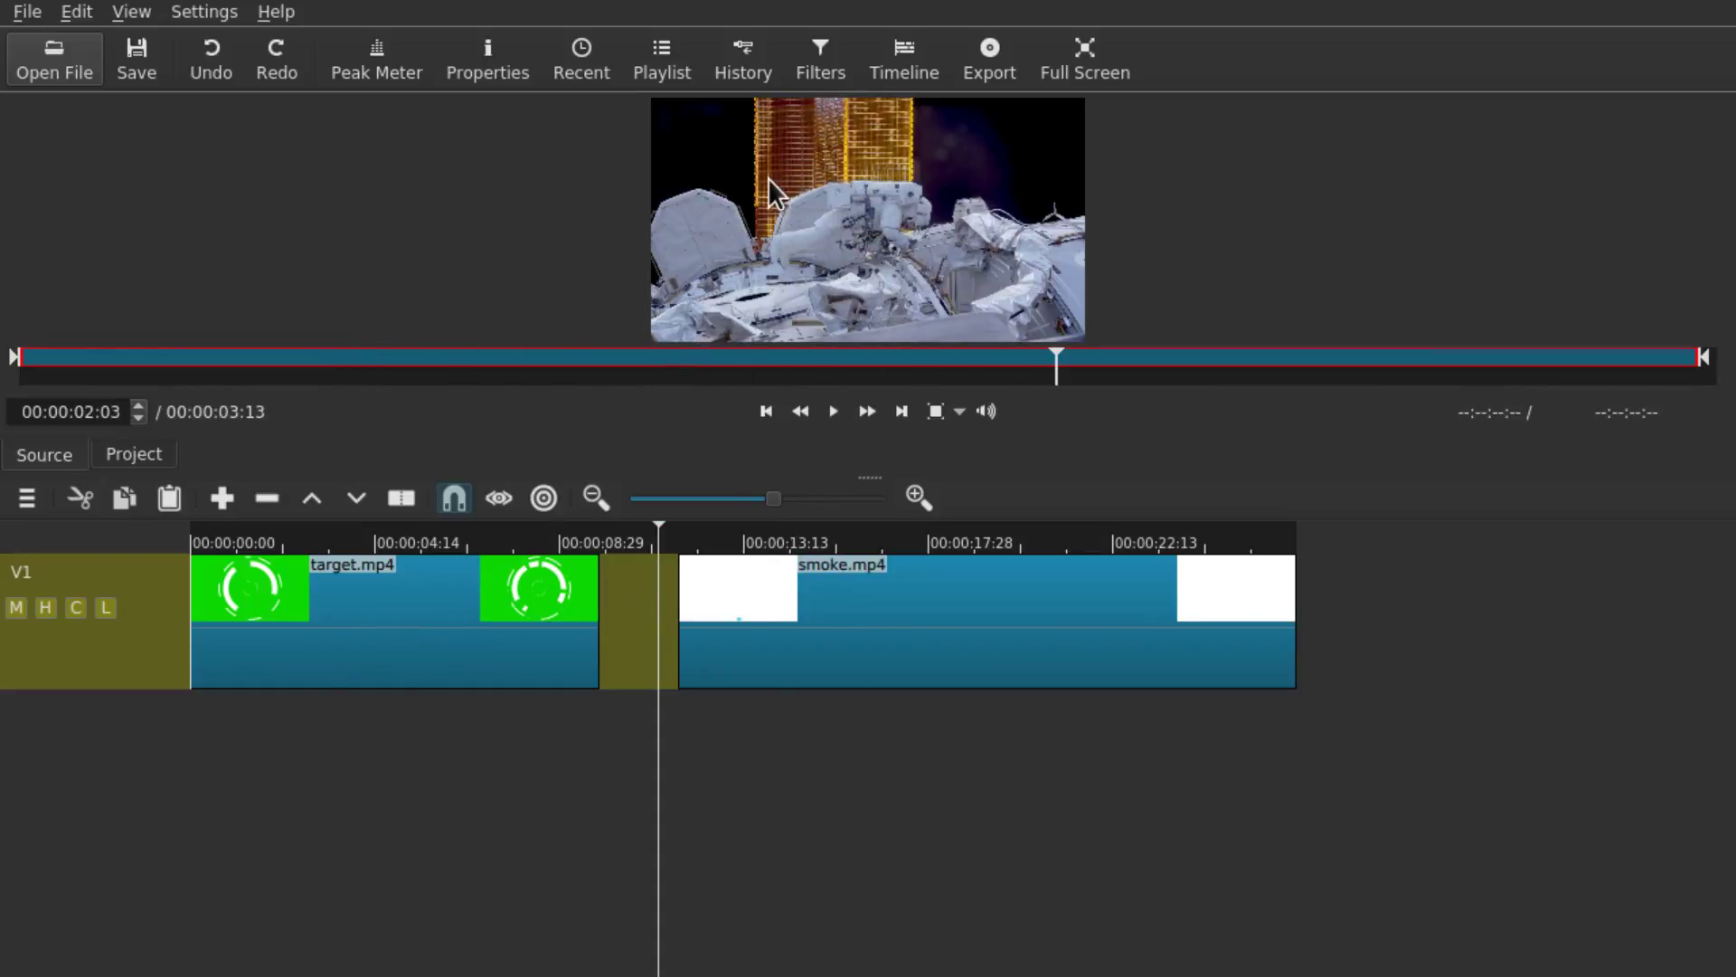
left_click_drag(784, 171, 609, 625)
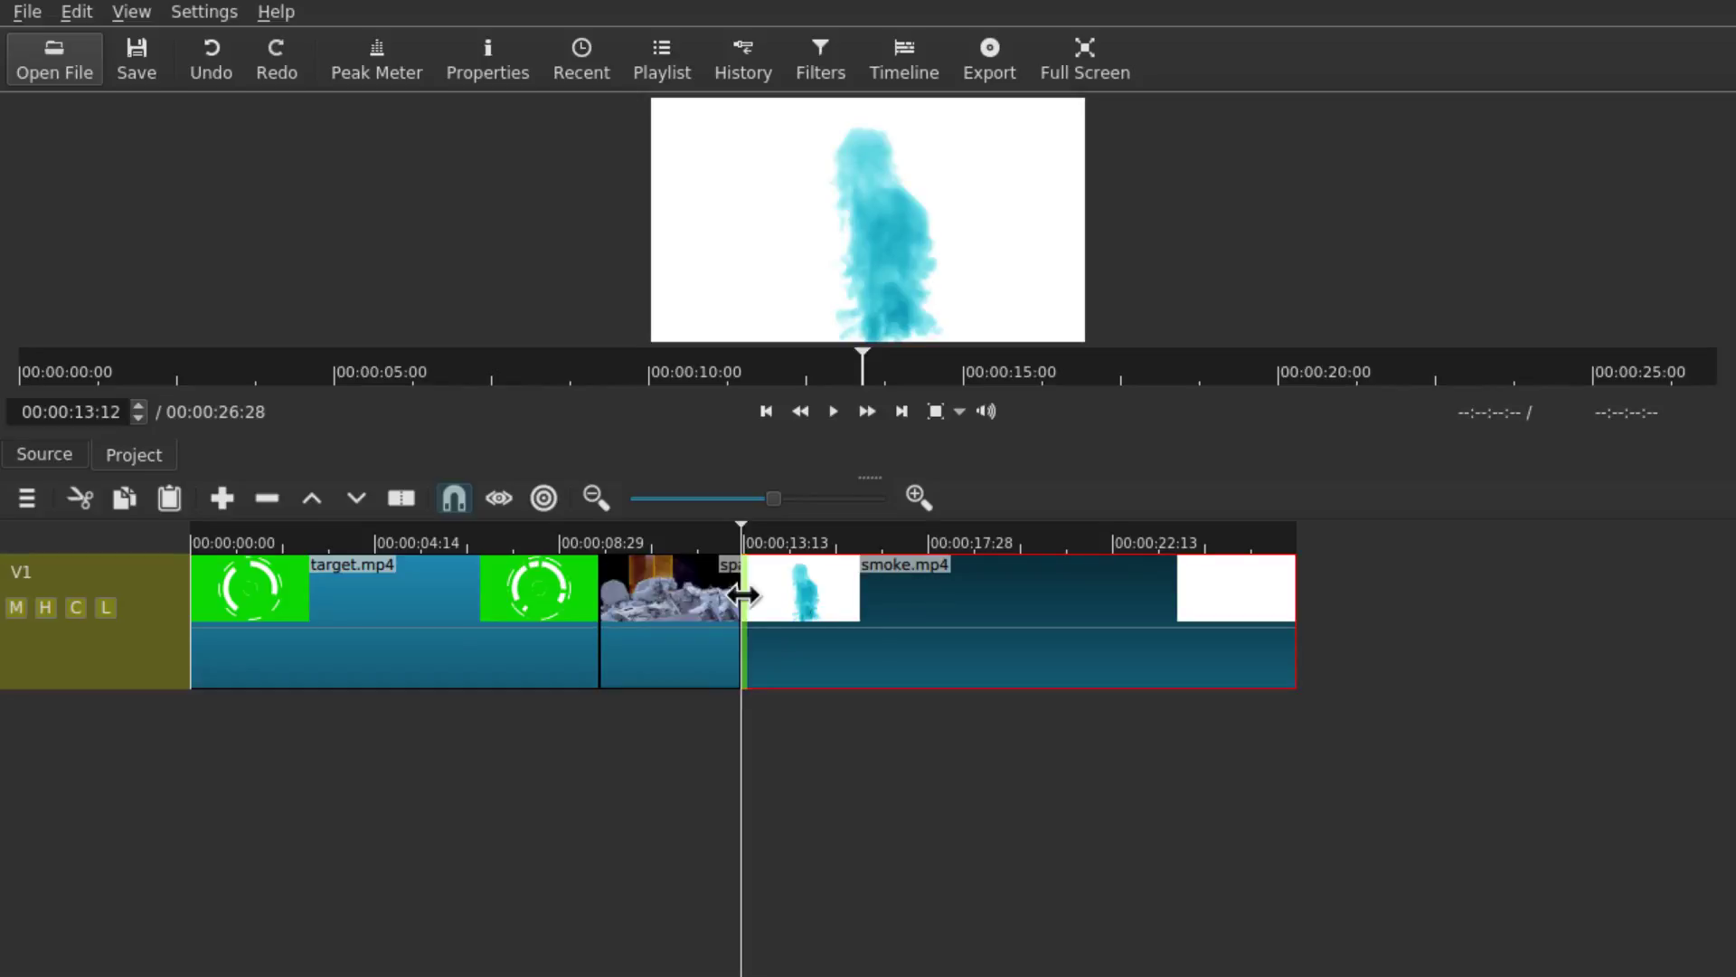
left_click(624, 611)
key("Delete")
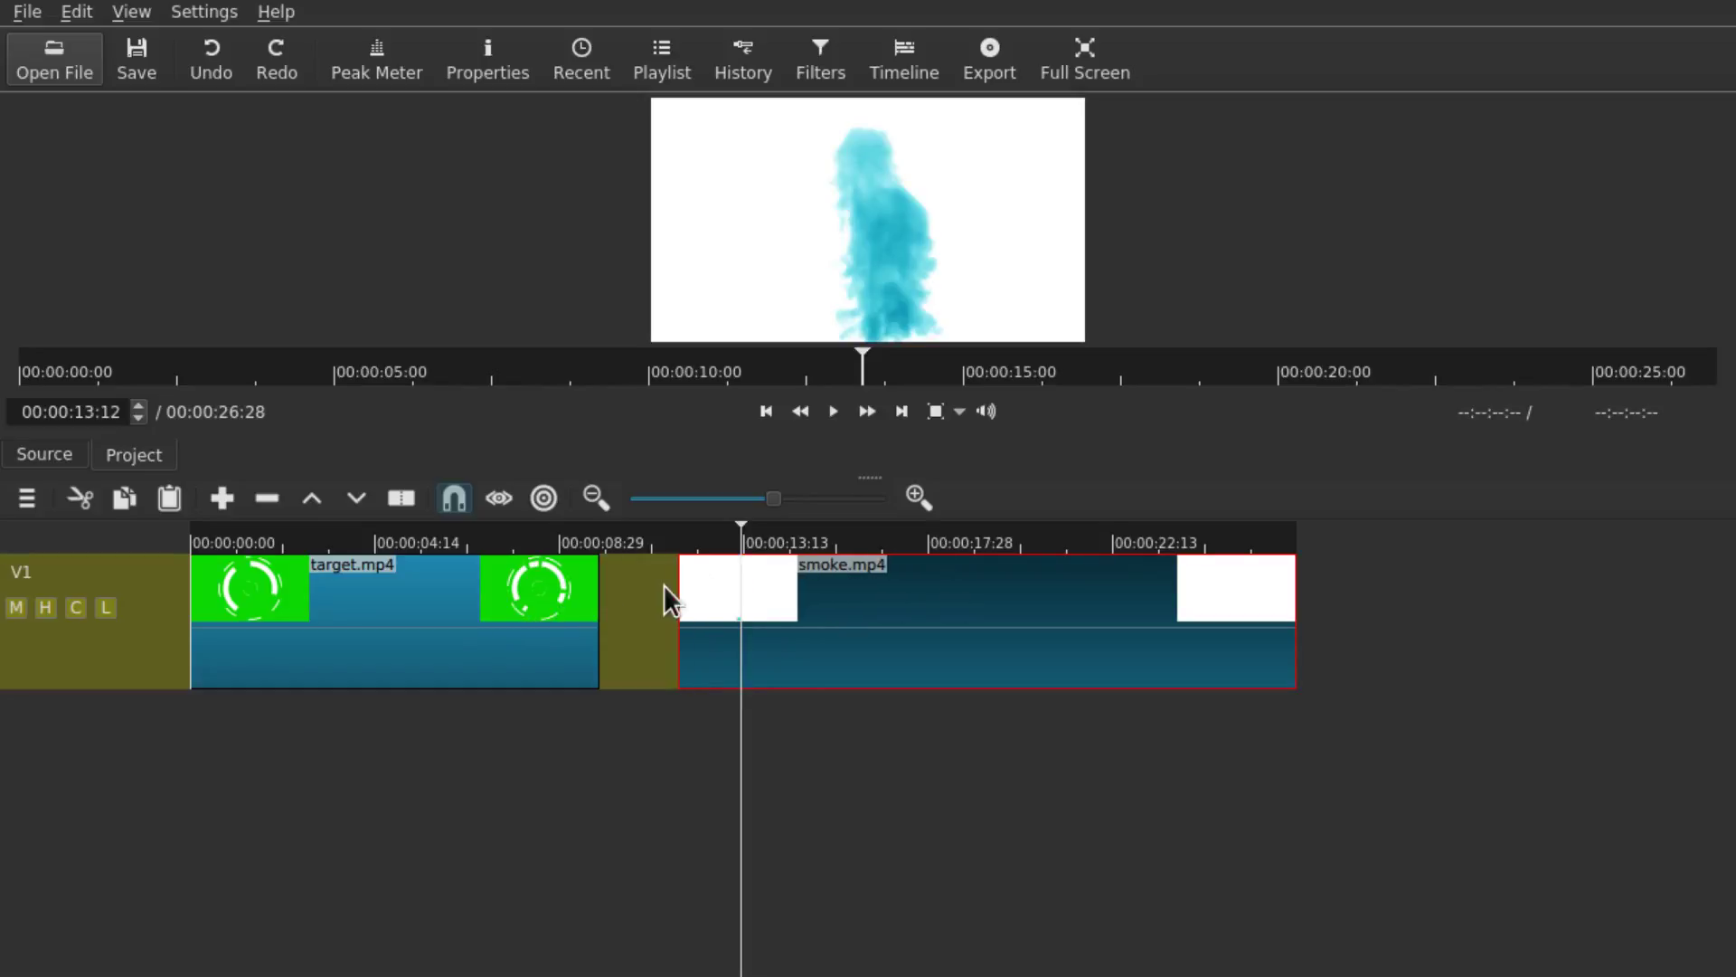
- Move smoke.mp4 left to 00:08:29 against target.mp4, then undo a retried overwriting drop
mouse_move(780, 580)
left_mouse_down()
mouse_move(984, 577)
mouse_move(706, 616)
left_mouse_up()
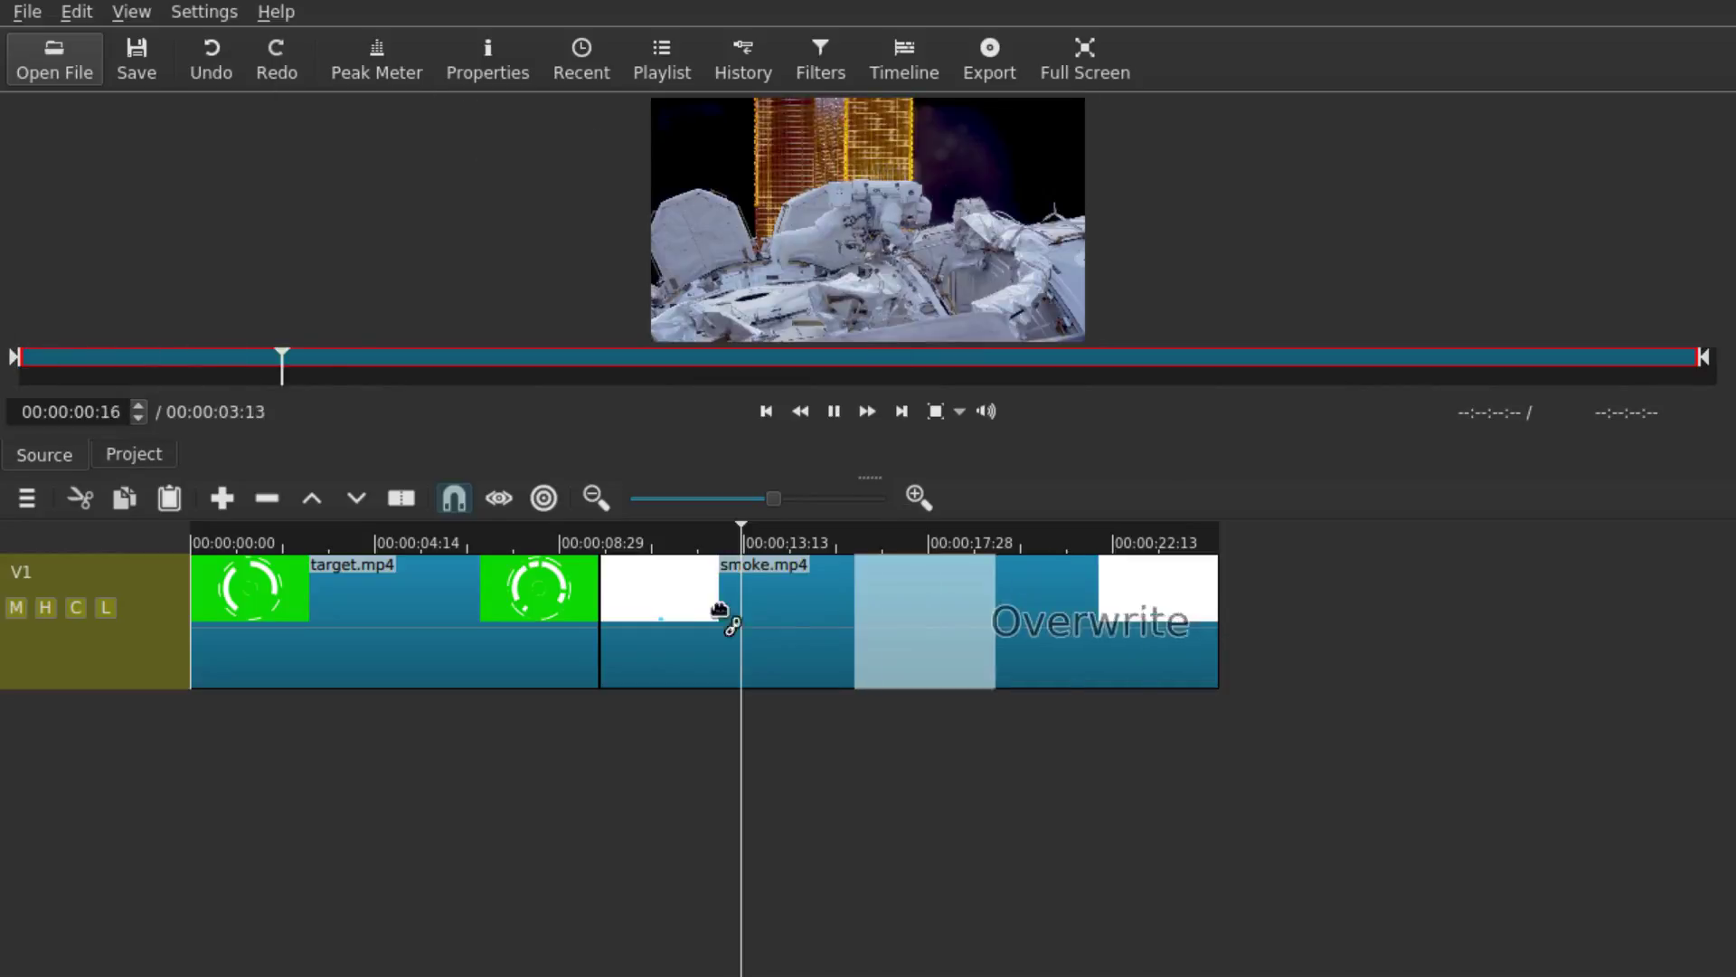
left_click_drag(728, 621, 618, 596)
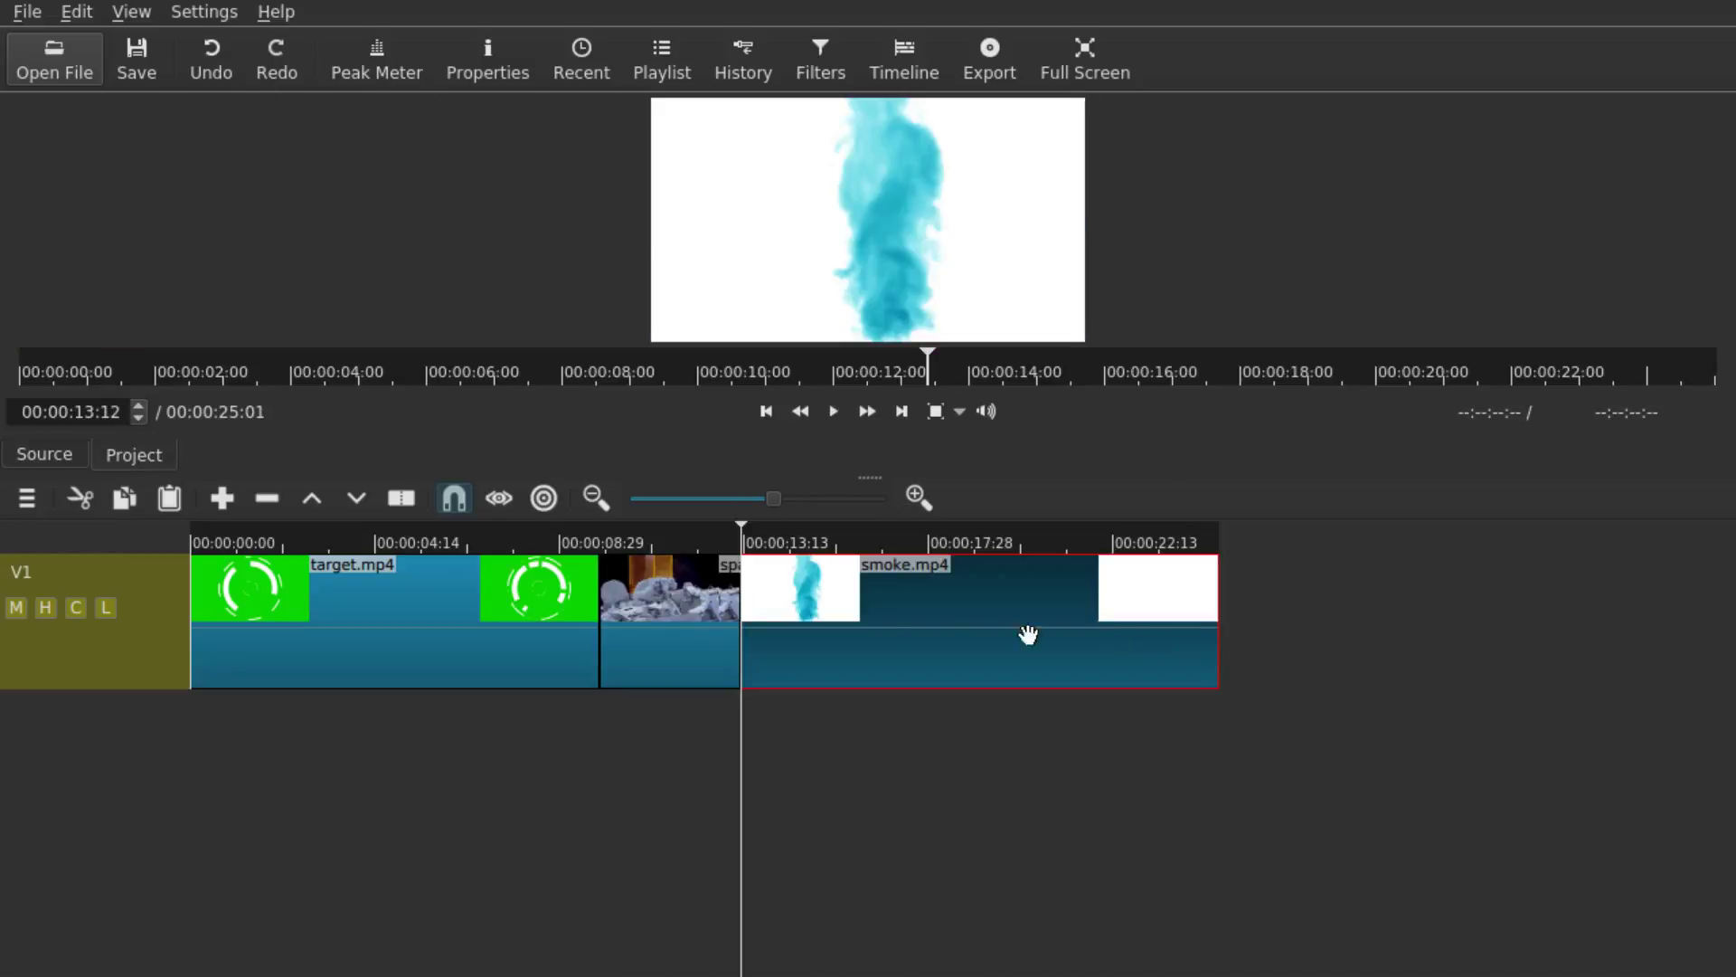
key("ctrl+z")
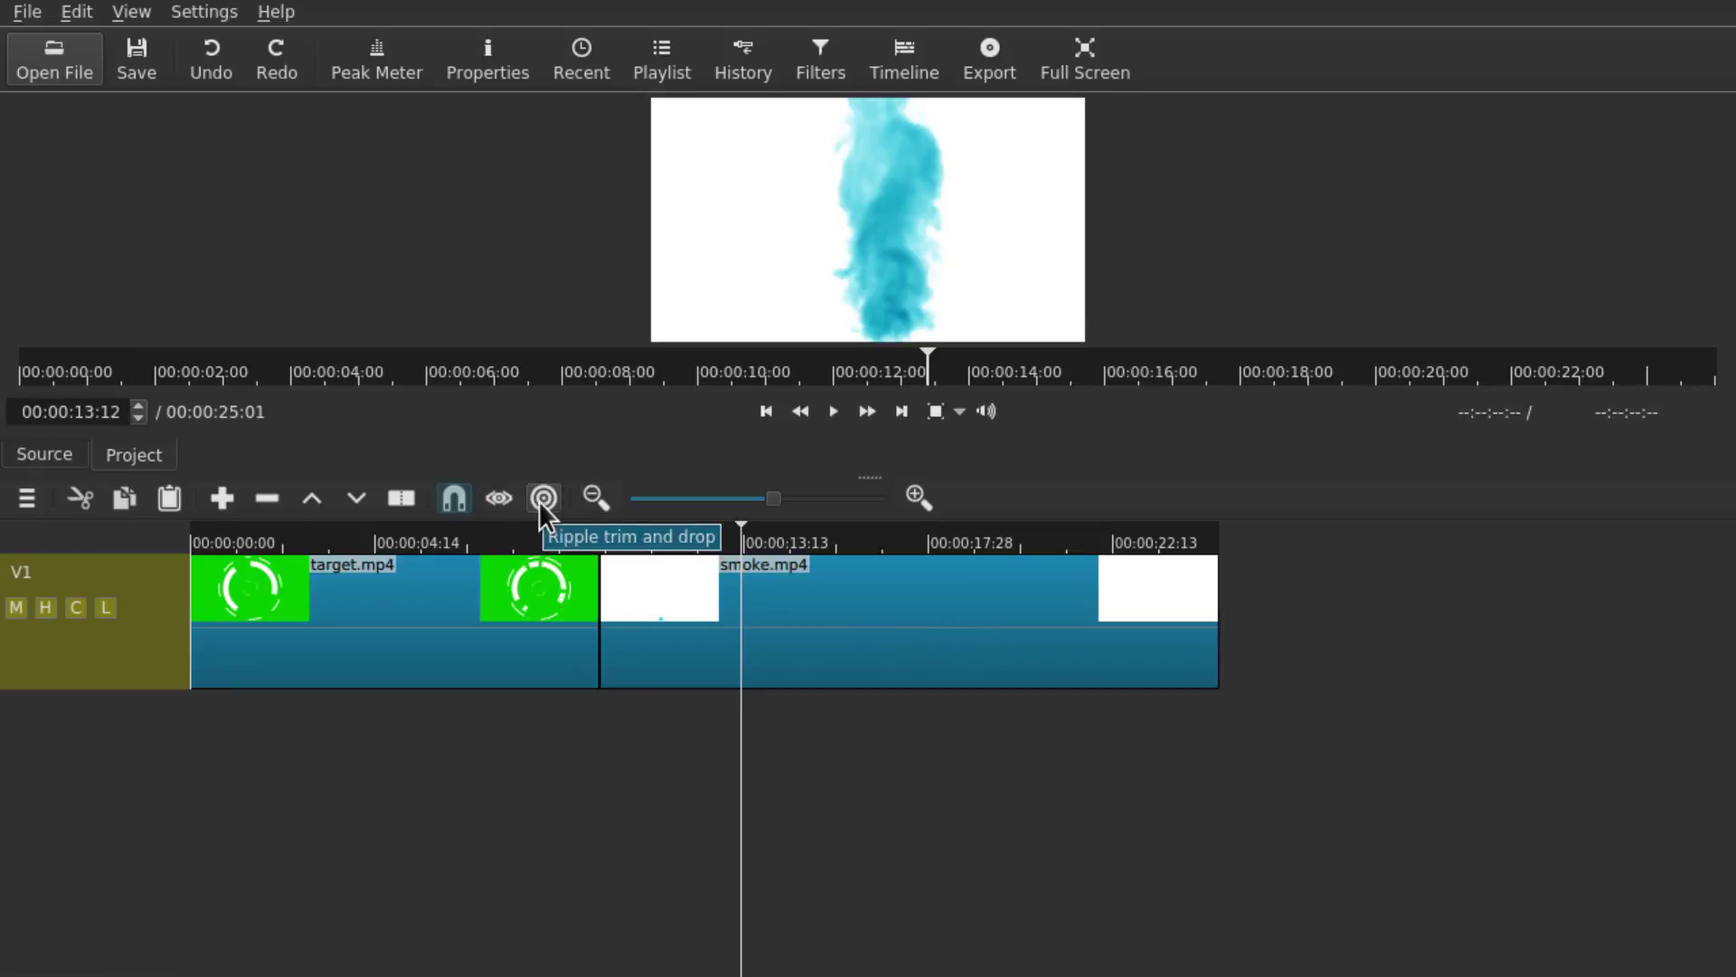
- Enable Ripple trim and drop, then drag the space-station clip between target.mp4 and smoke.mp4
left_click(542, 498)
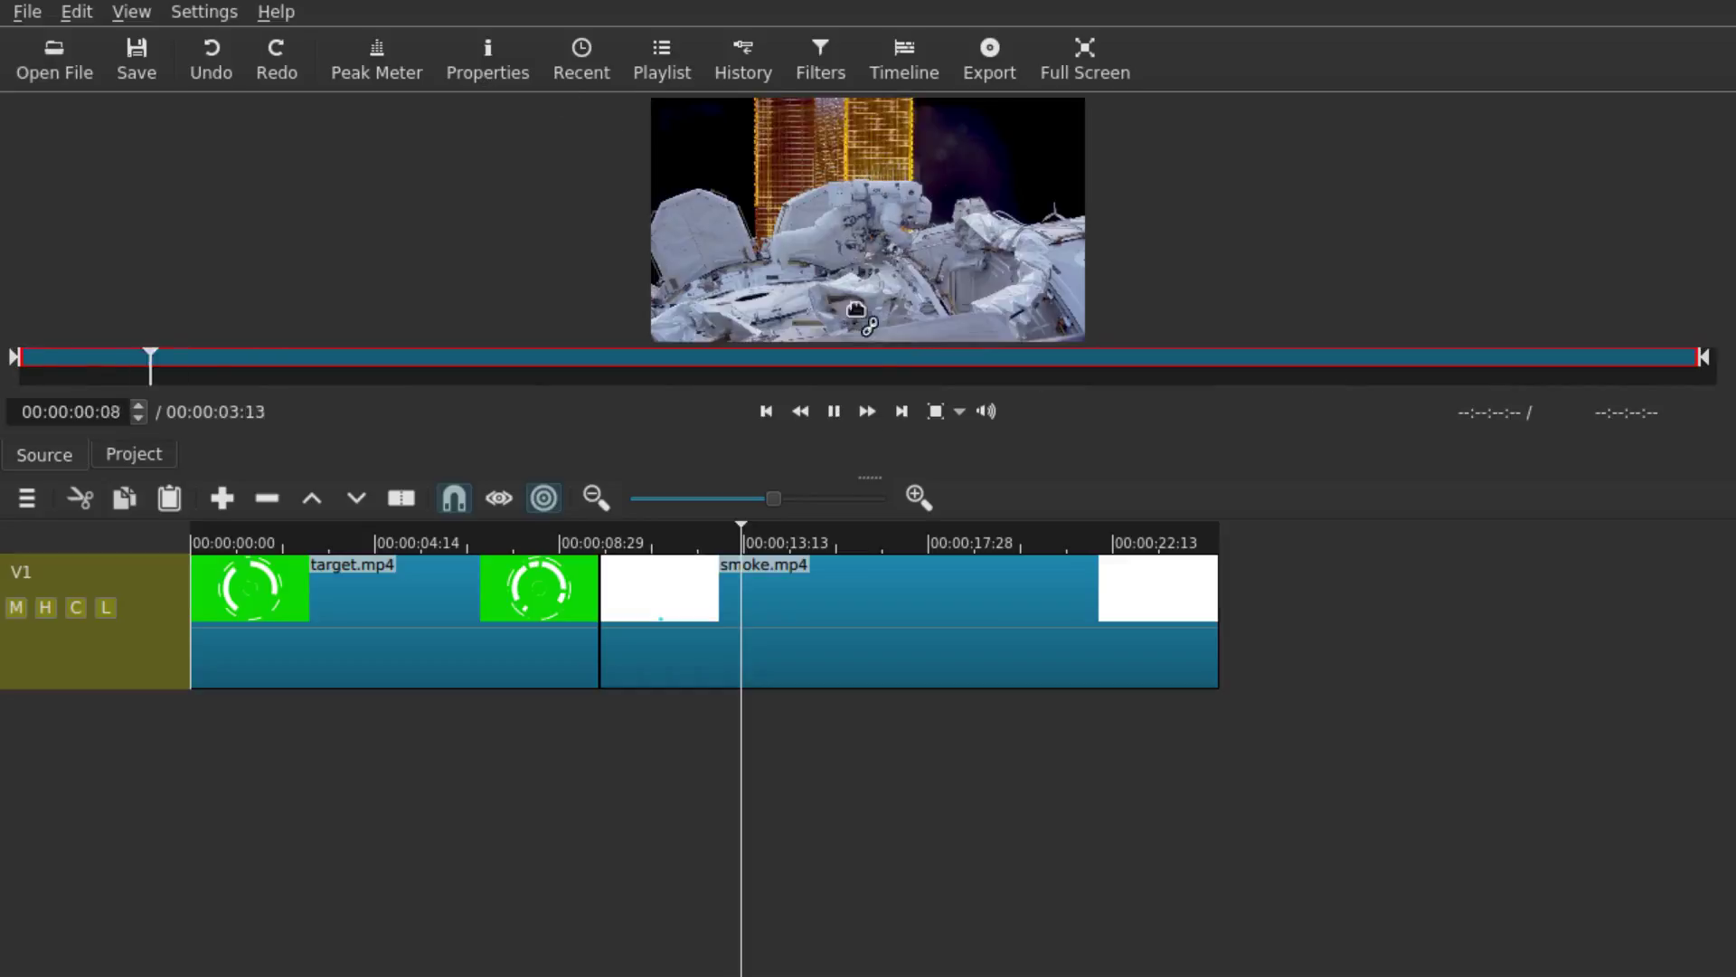
mouse_move(868, 170)
left_mouse_down()
mouse_move(611, 649)
mouse_move(598, 635)
left_mouse_up()
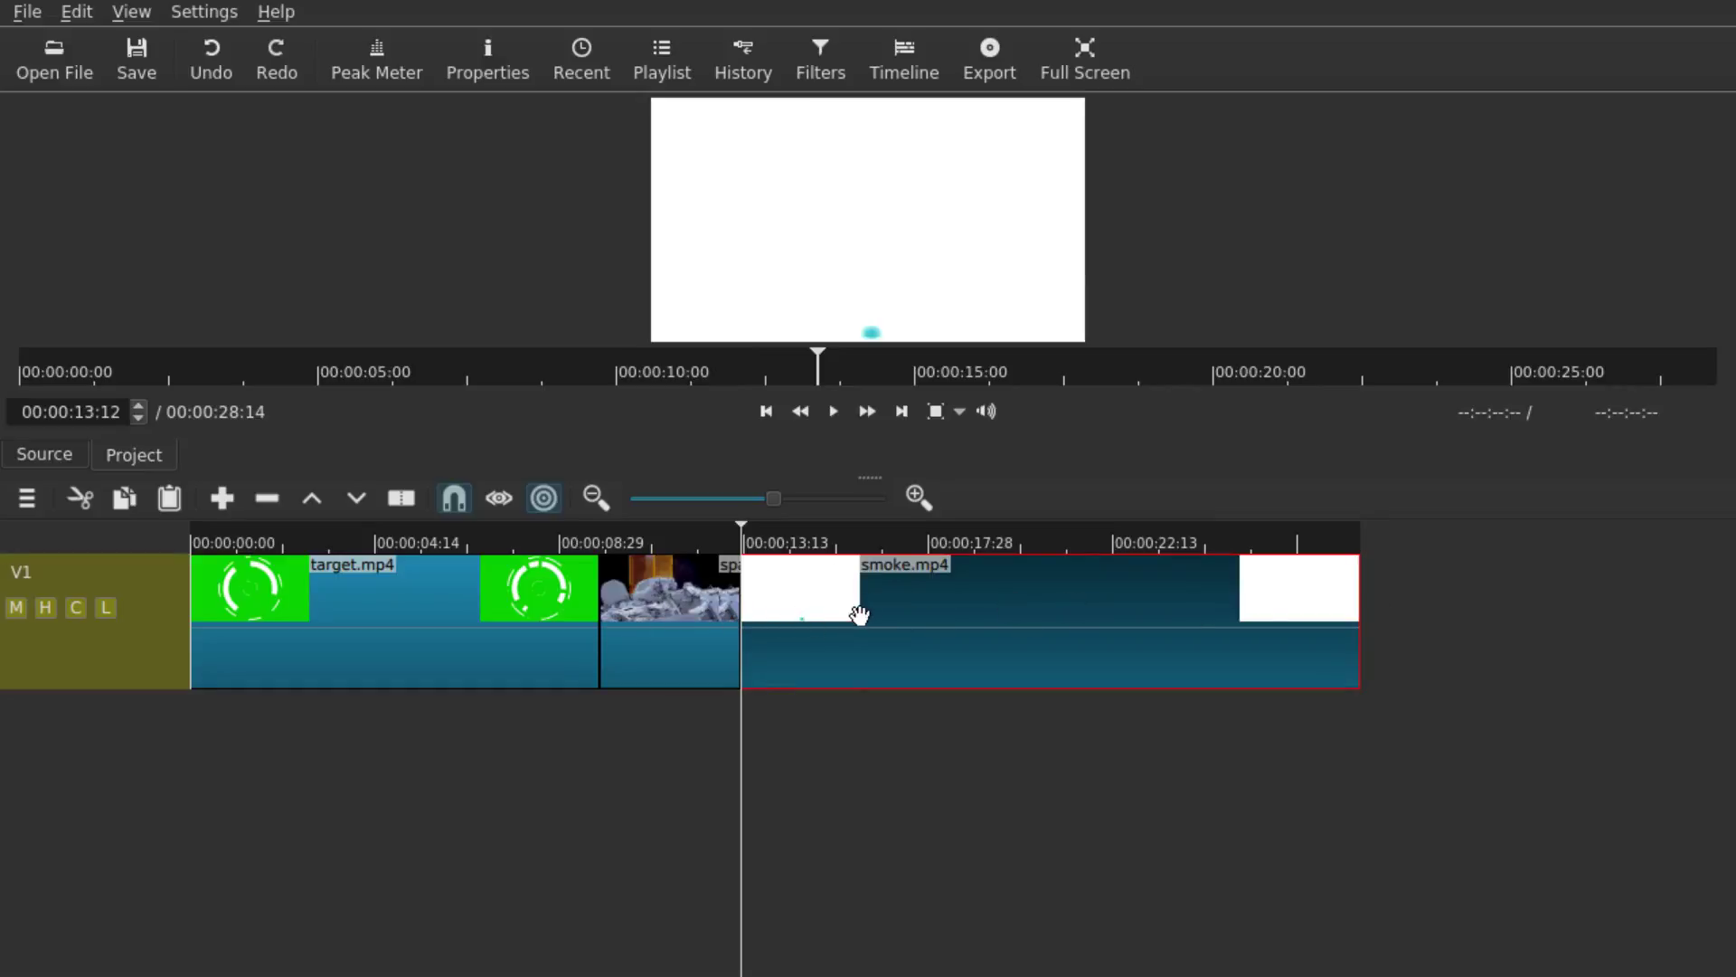
left_click_drag(818, 597, 679, 598)
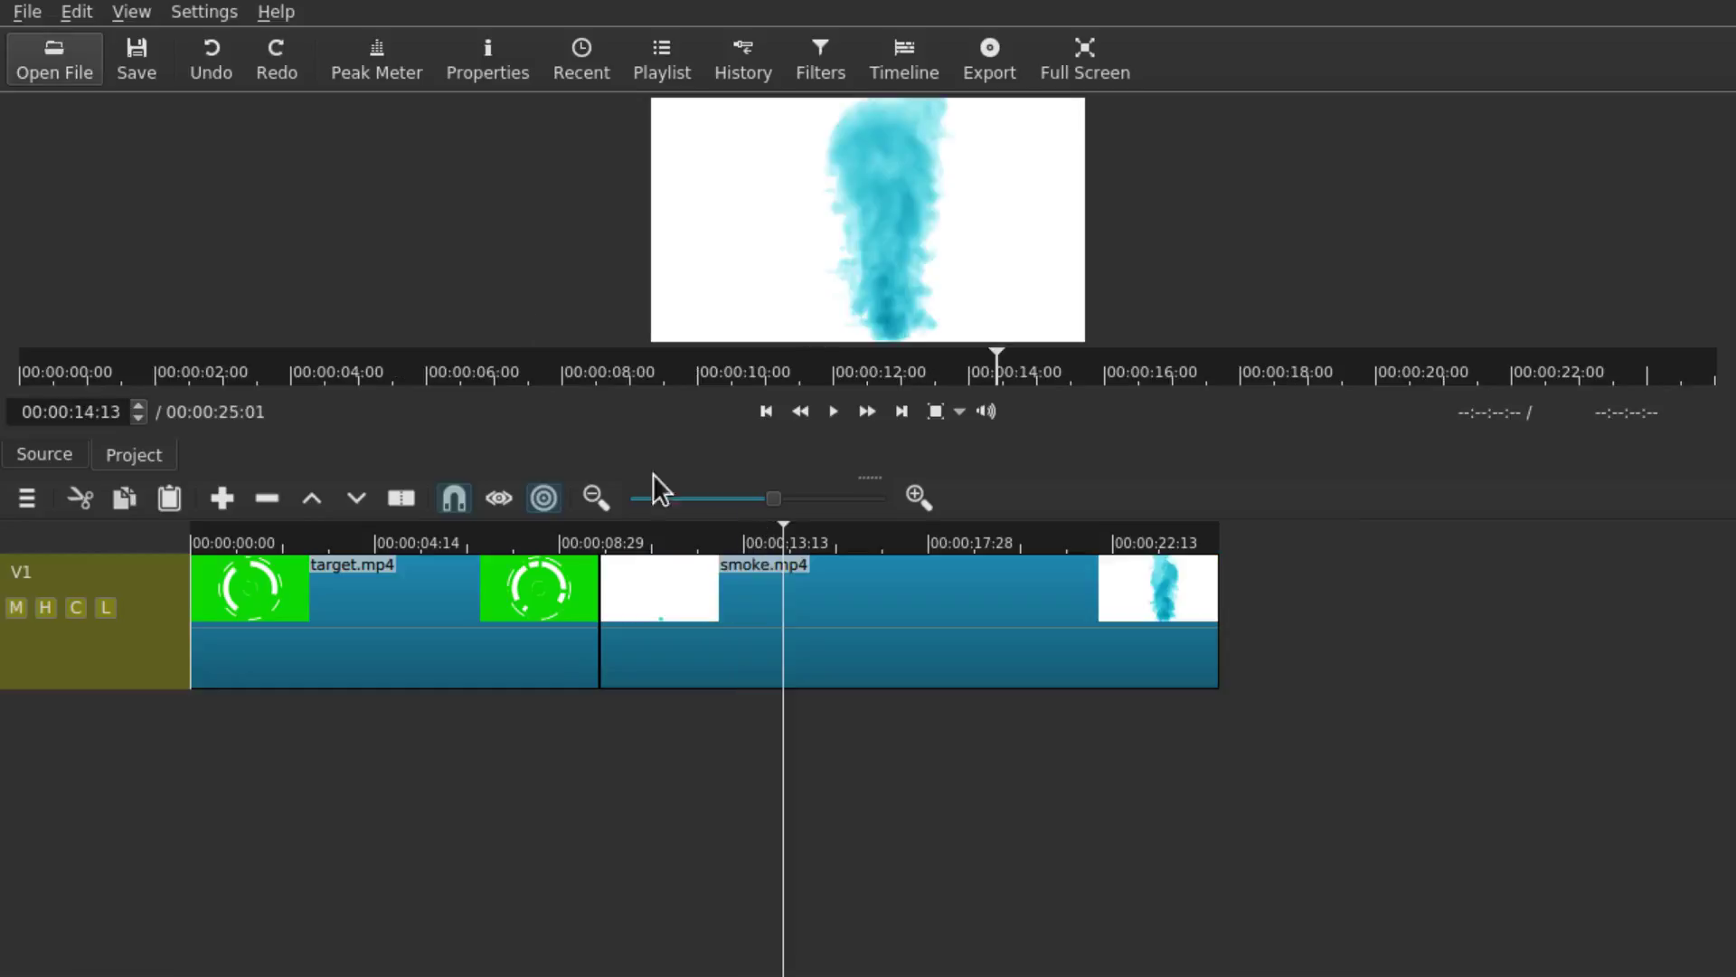
left_click_drag(190, 130, 320, 143)
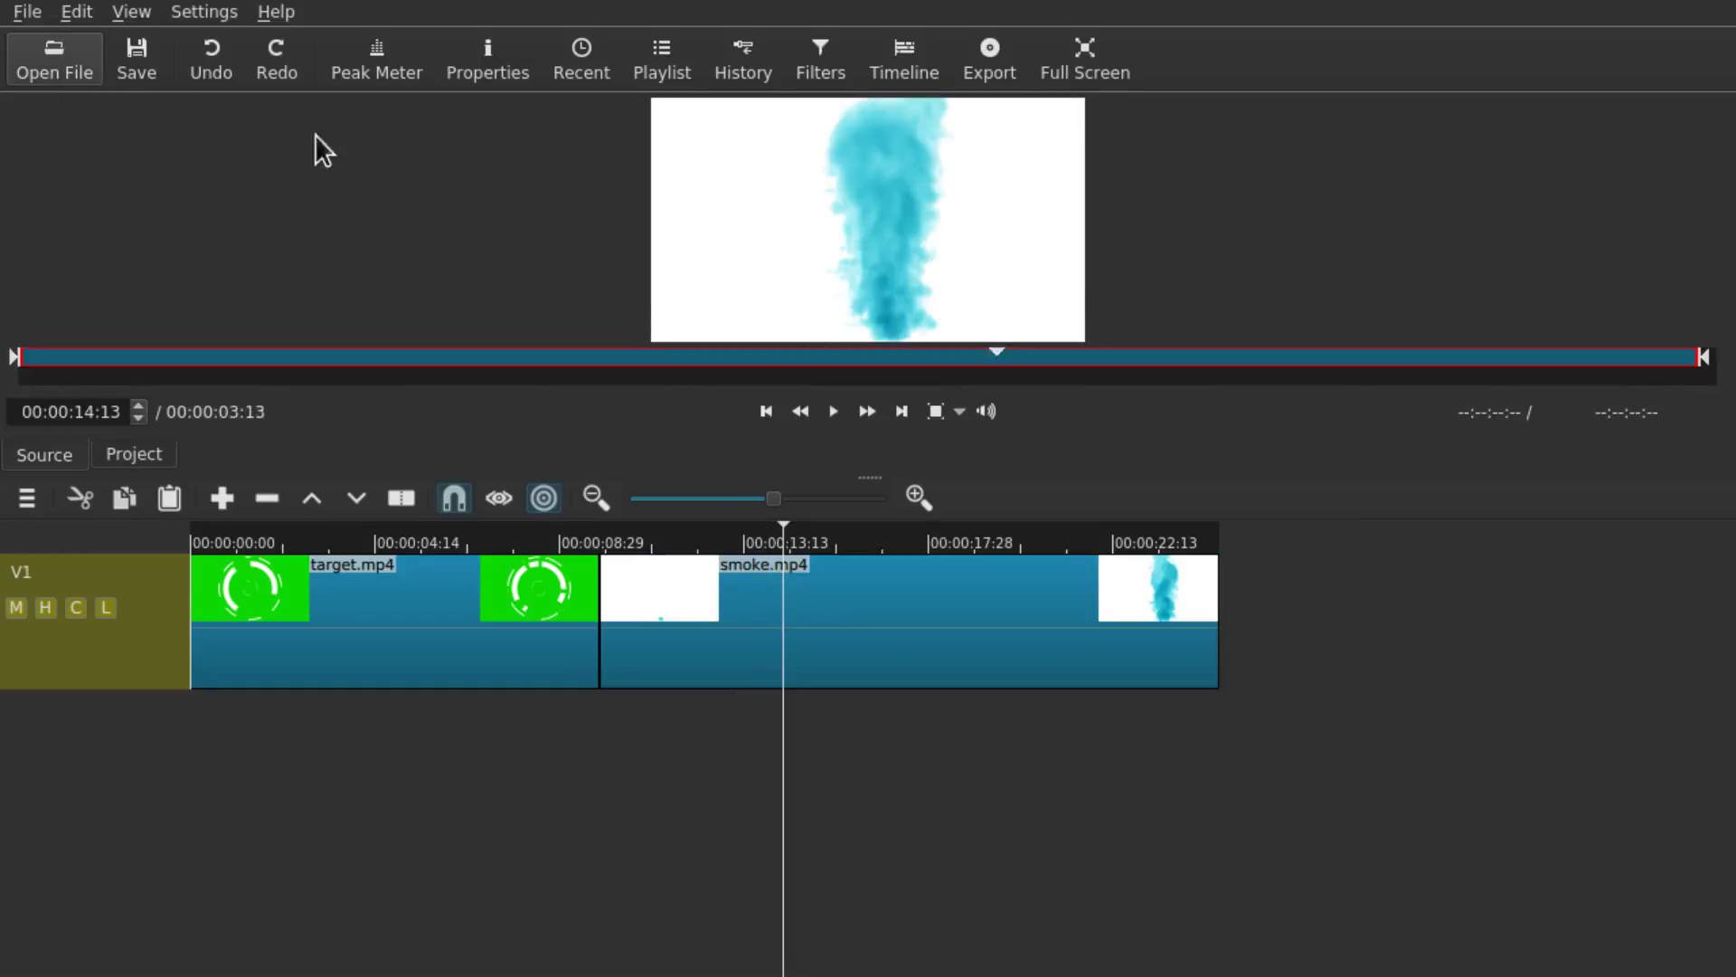
left_click(351, 505)
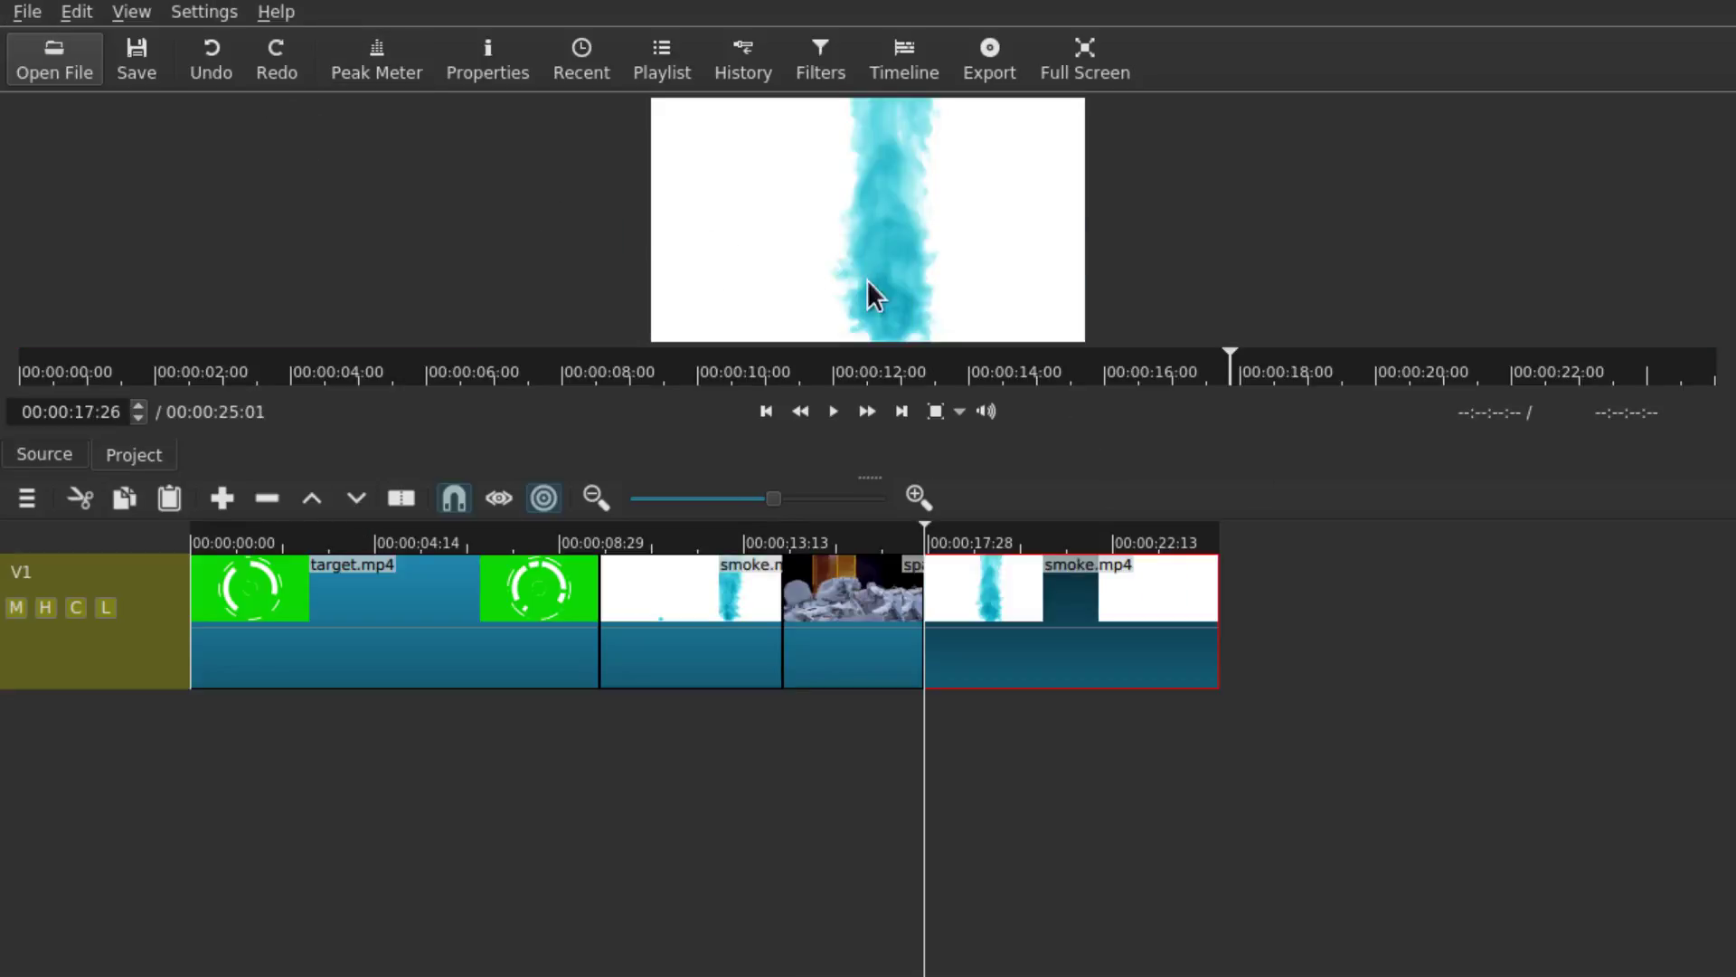
double_click(853, 591)
left_click(1067, 540)
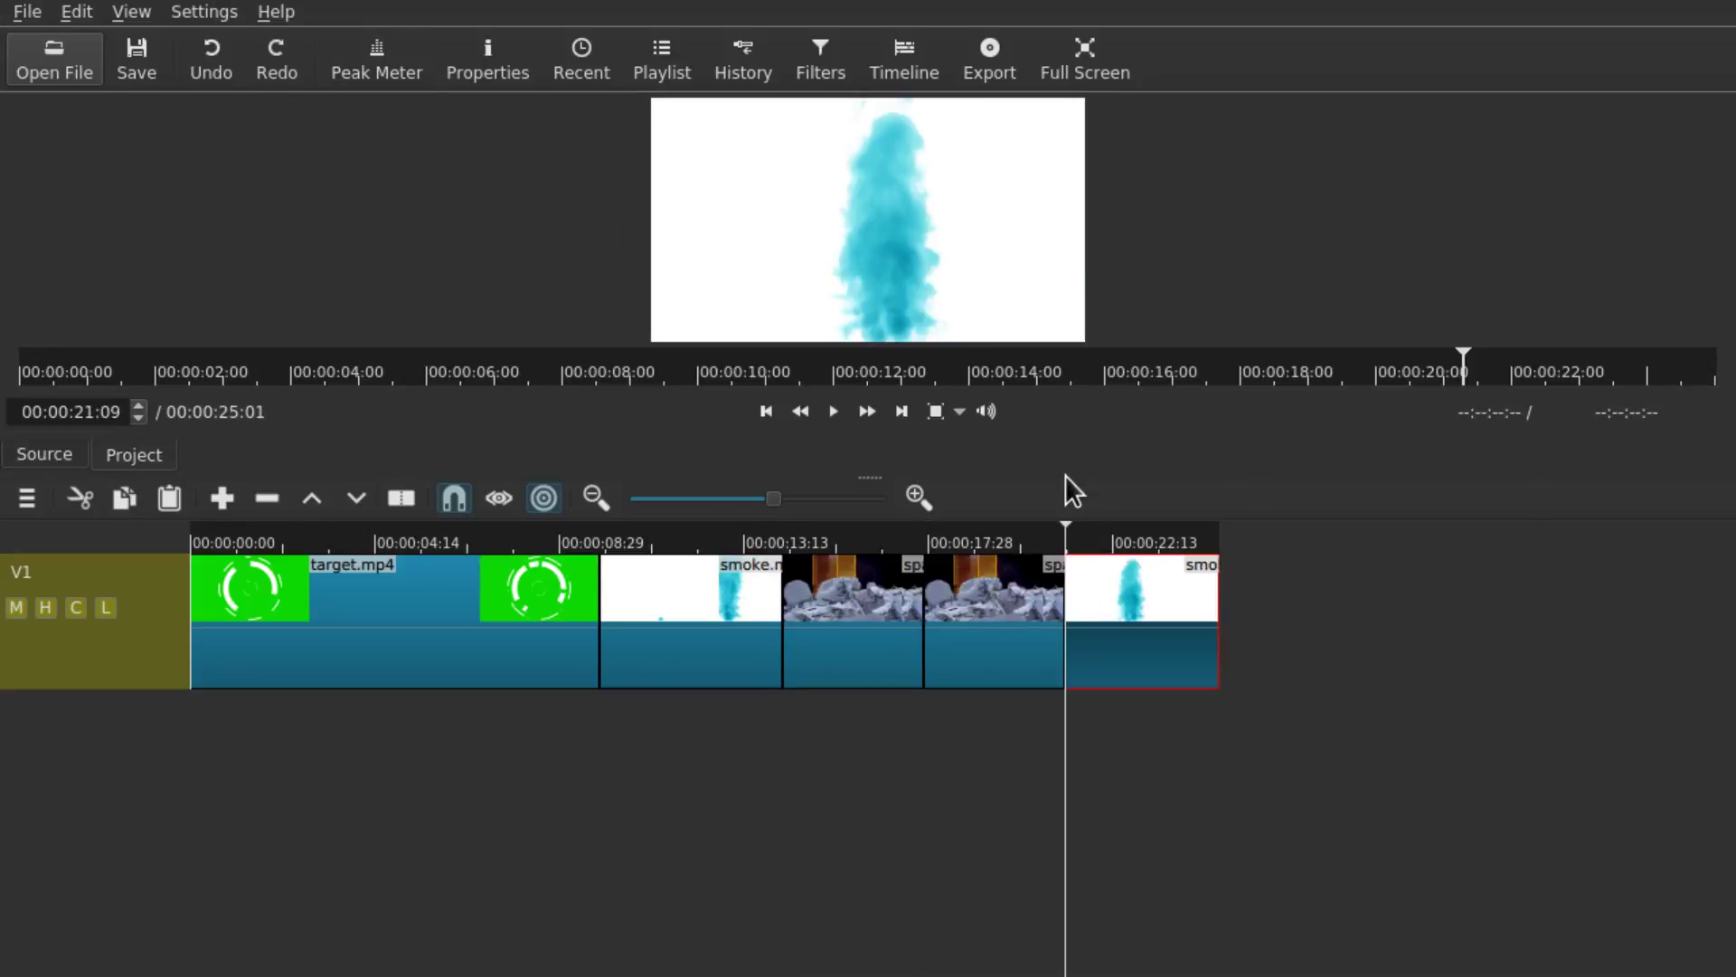
key("ctrl+z")
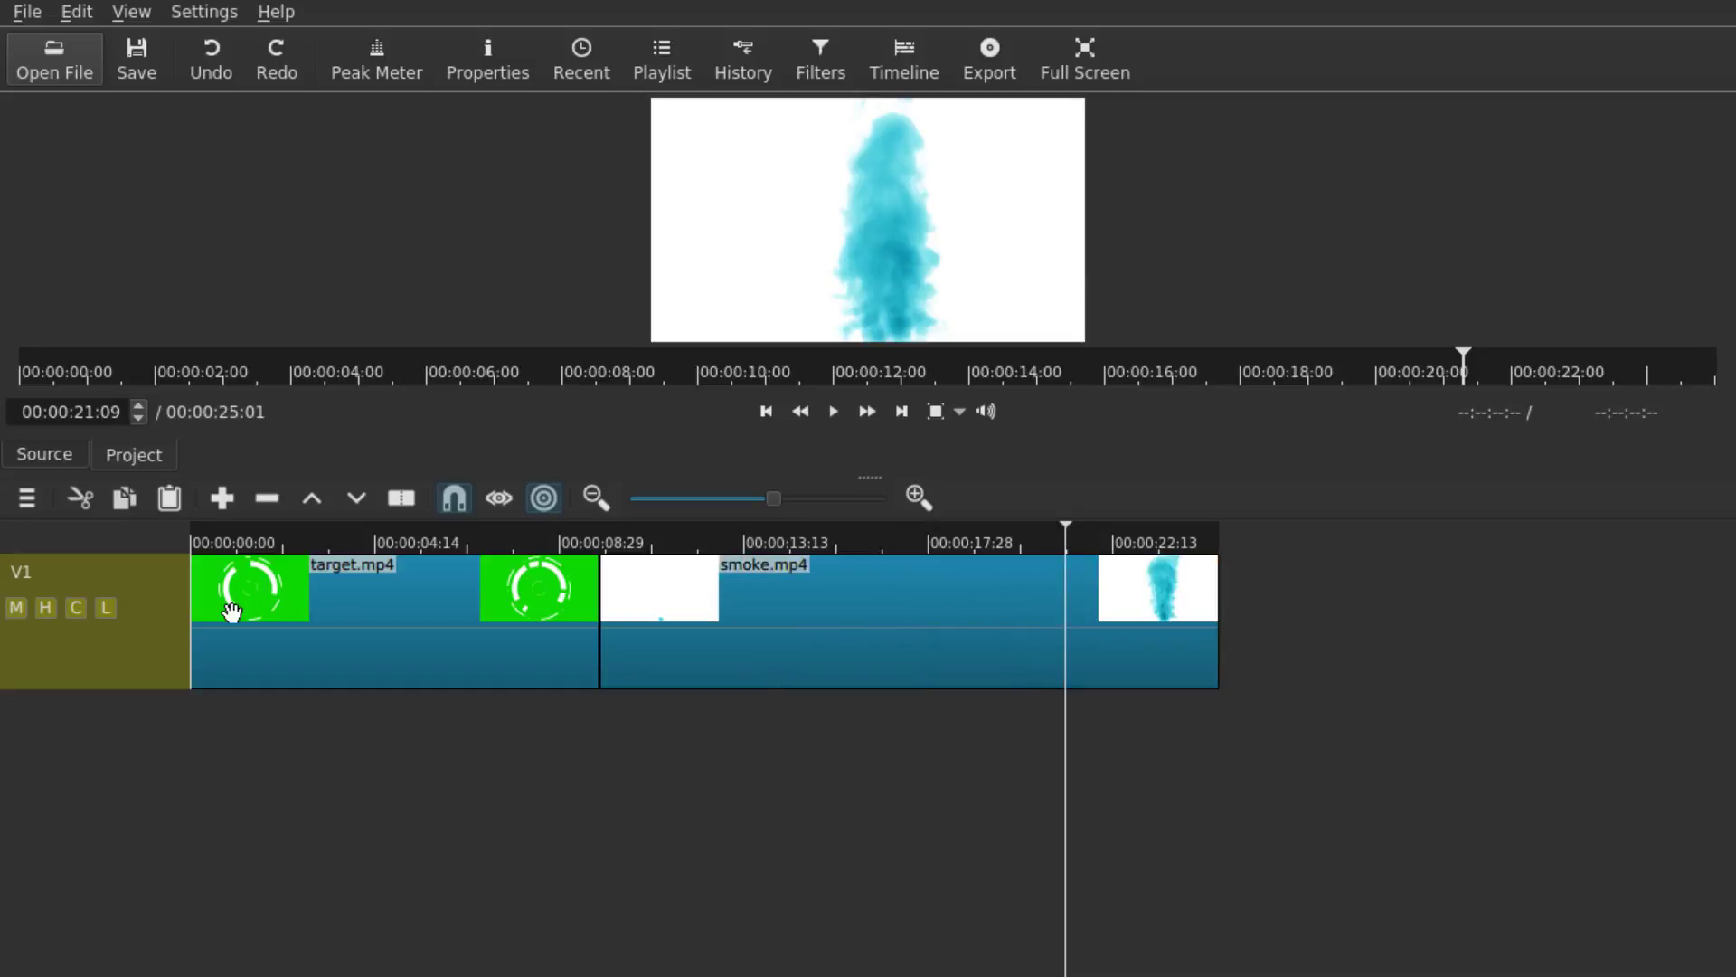
- Undo the overwrite, insert the space-station clip into smoke.mp4, then drop another copy further right
key("ctrl+z")
left_click_drag(815, 169, 730, 619)
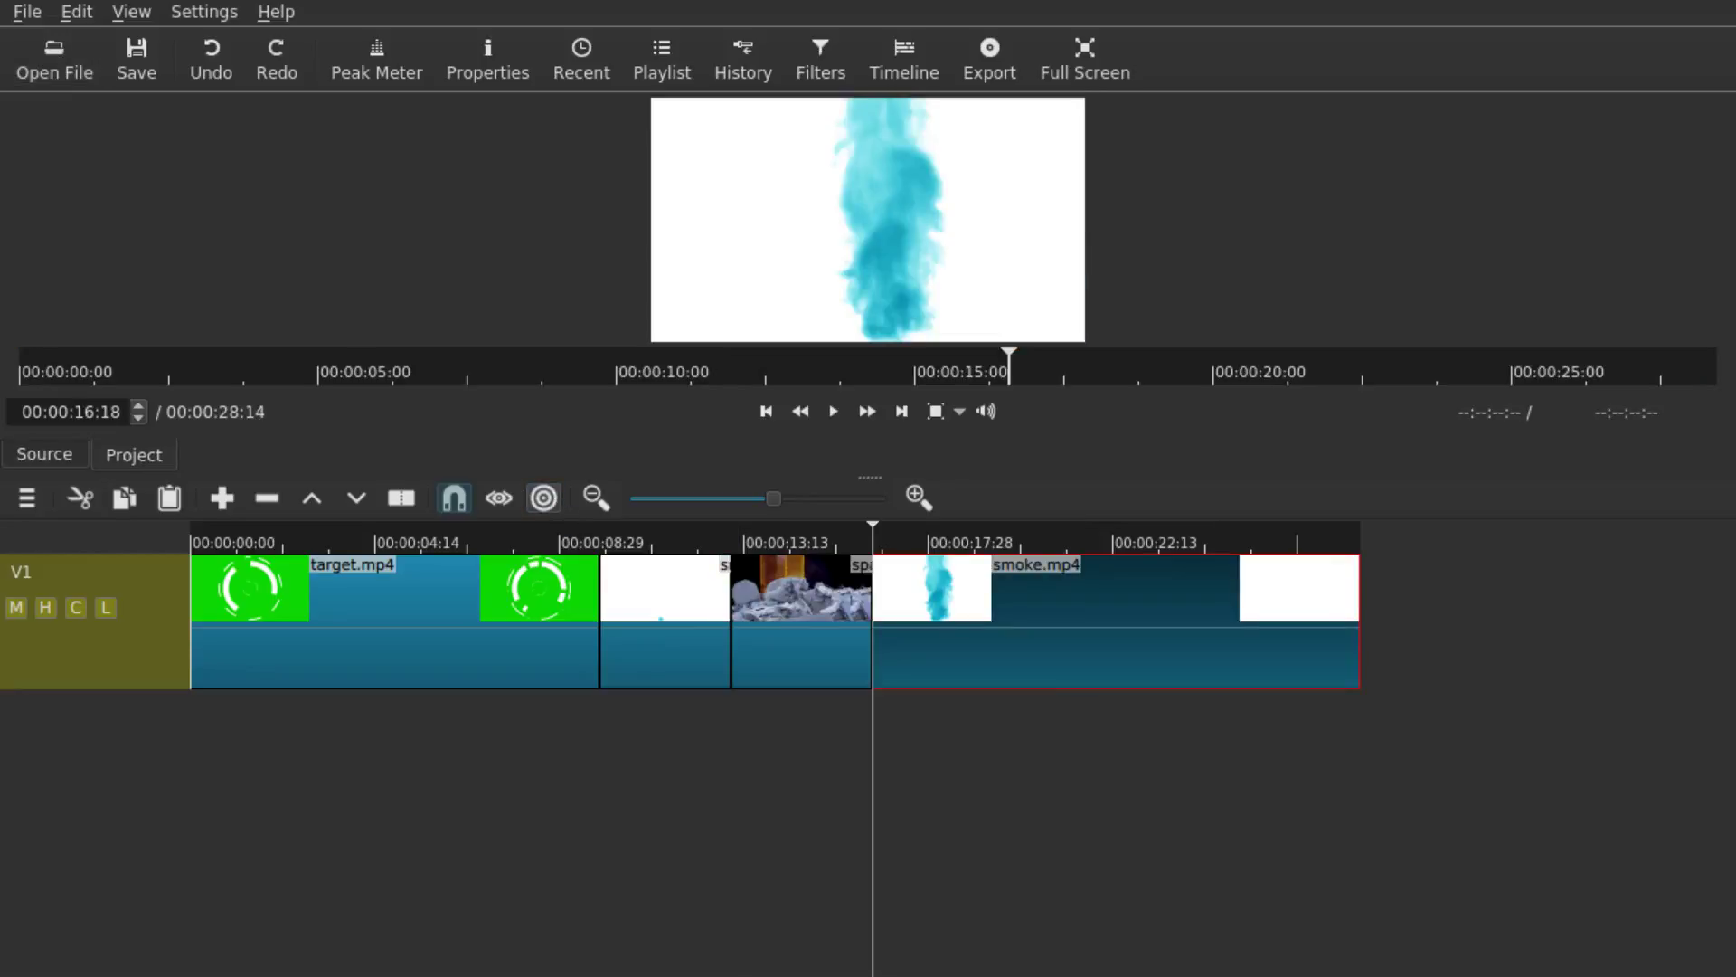
left_click_drag(795, 159, 1017, 586)
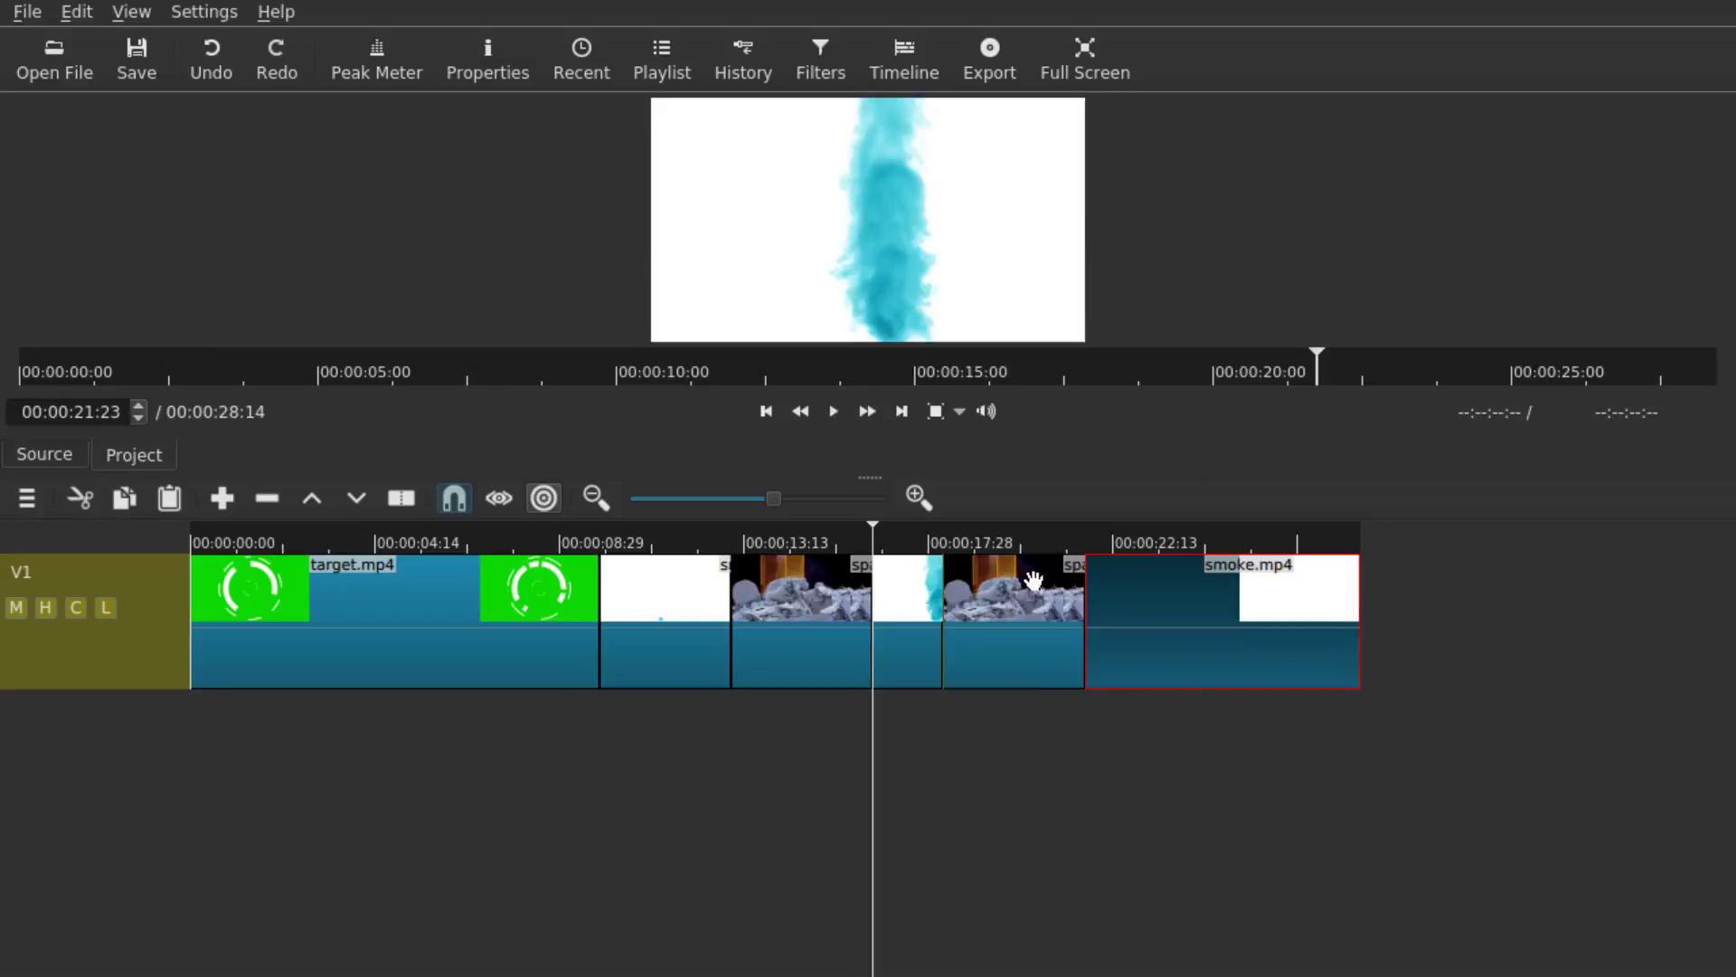